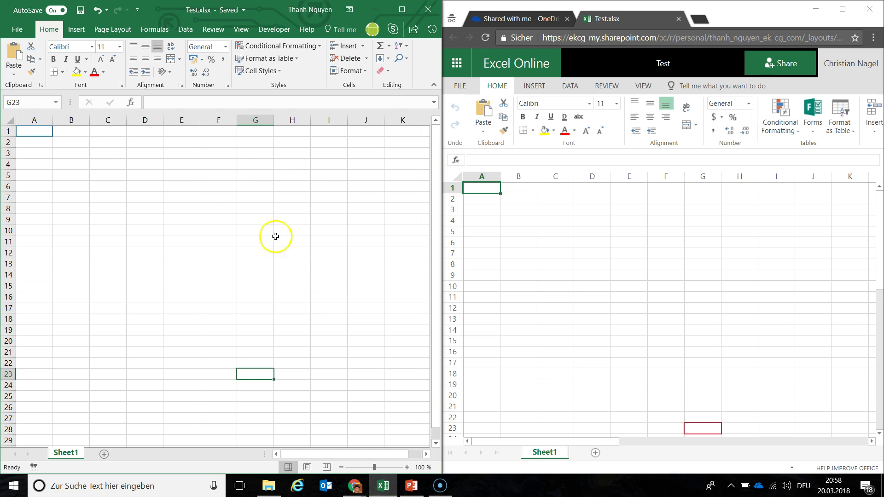
- Select and clear a block of cells, then select cell J5 in the Excel Online copy
drag(69, 141, 257, 352)
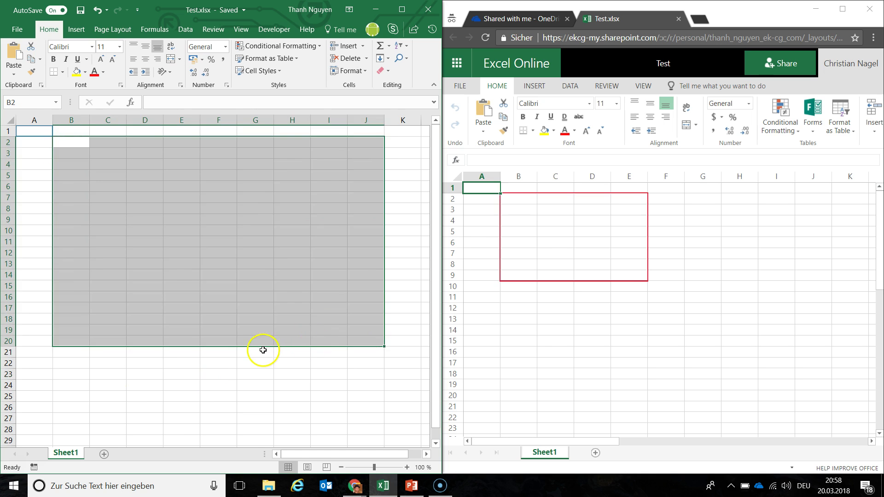
click(258, 352)
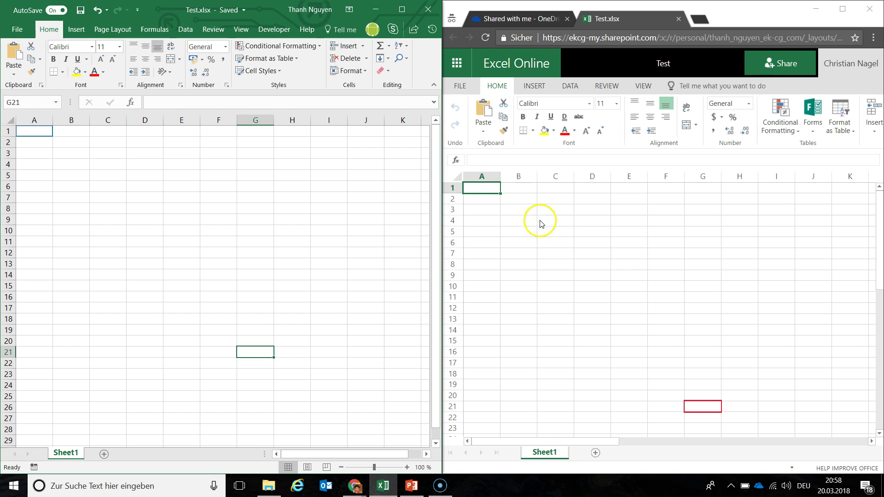
click(631, 21)
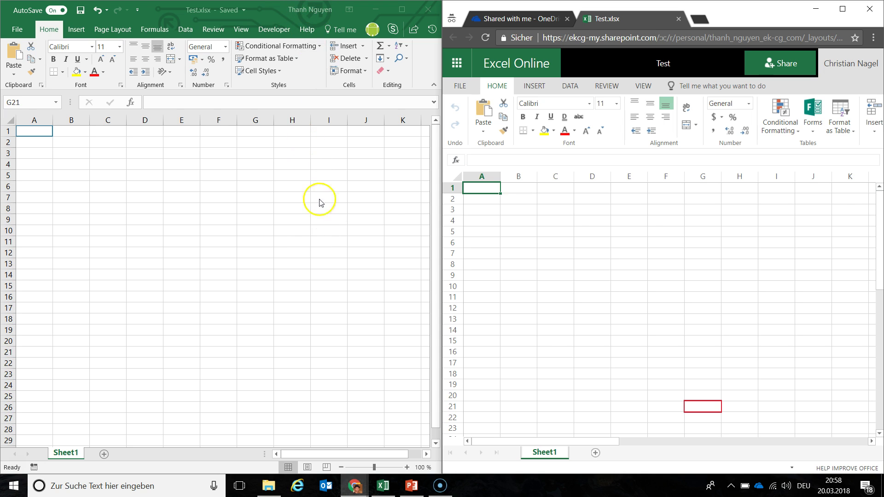
click(809, 234)
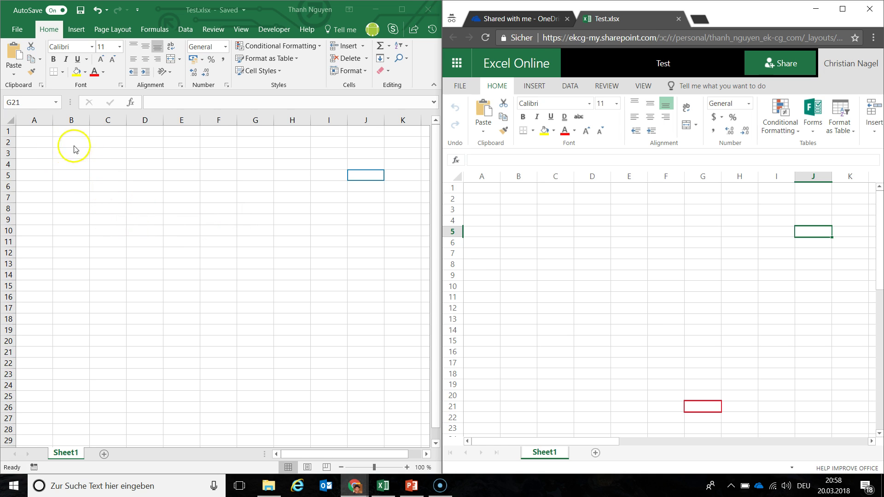
- Fill B2:B10 yellow in desktop Excel and watch it sync in Excel Online
key(alt+Tab)
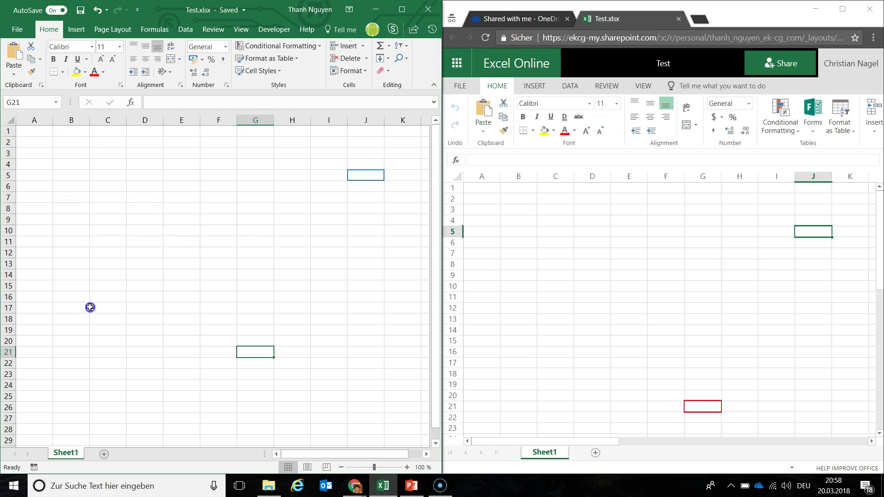
drag(73, 142, 83, 230)
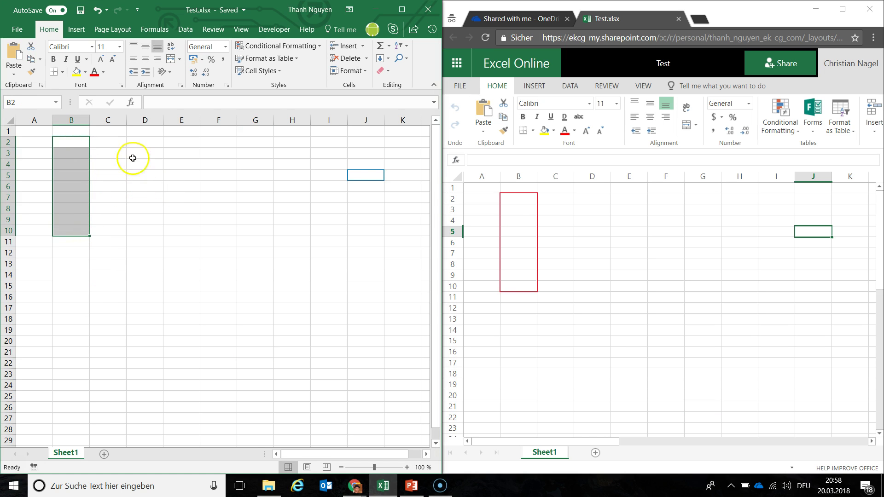
click(78, 79)
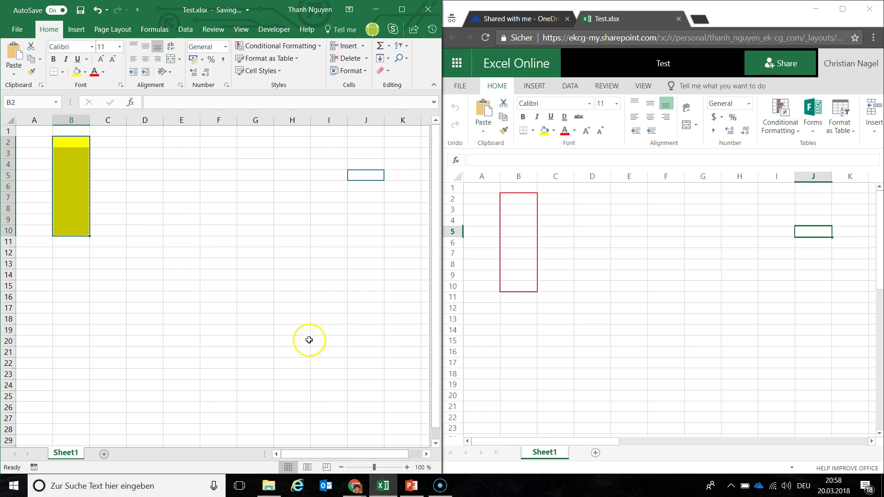
click(571, 309)
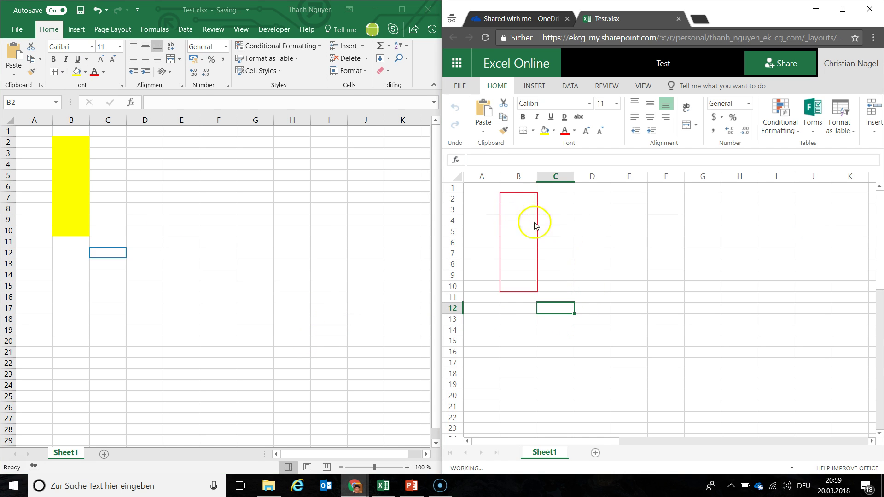
click(624, 253)
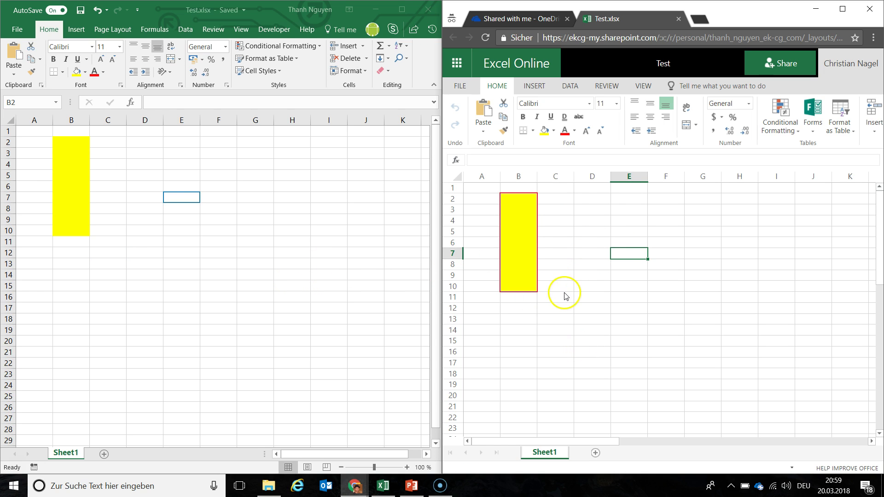
- Fill cells C6:D6 with light green in the Excel Online copy
drag(554, 243, 597, 243)
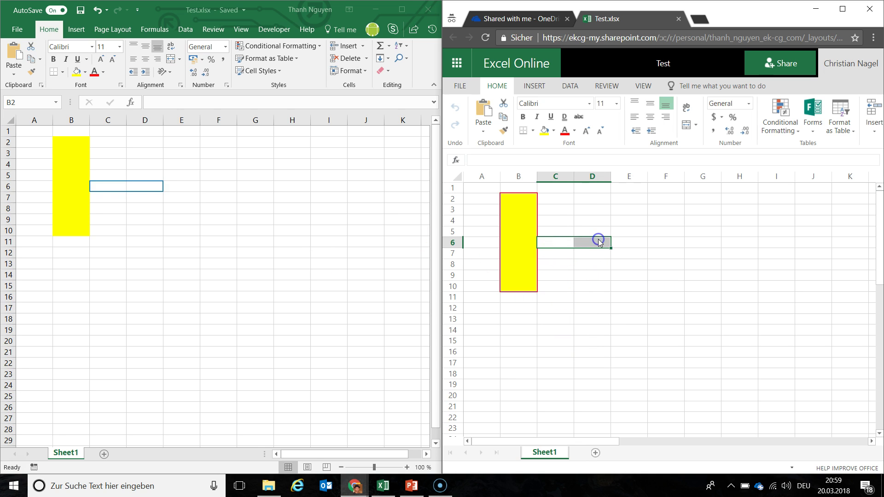
click(555, 131)
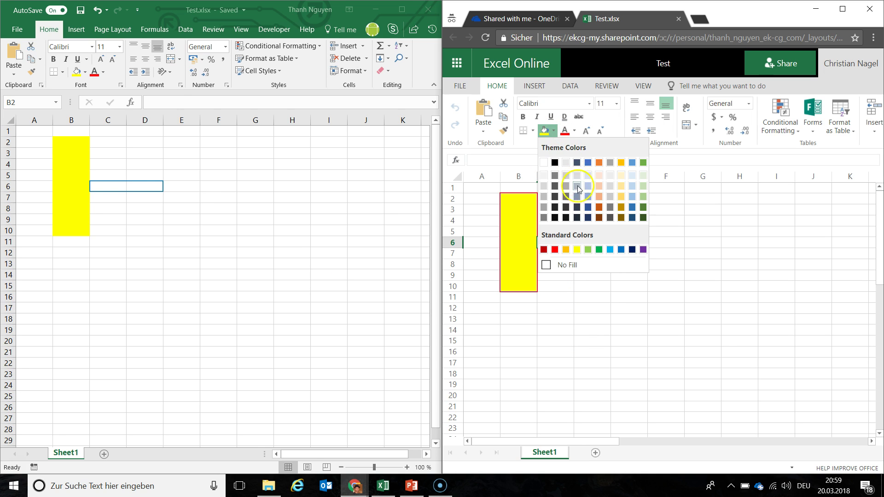
click(588, 249)
click(610, 308)
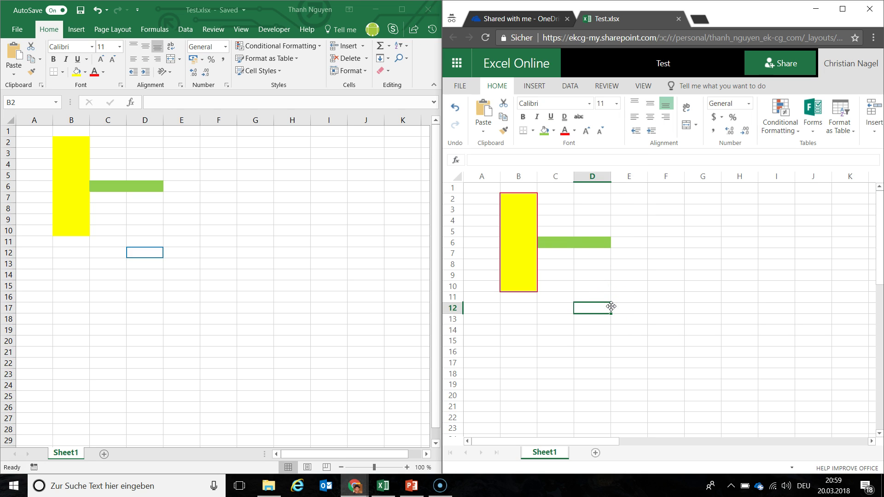
- Return to the desktop workbook and select cells G12 and G14
click(287, 237)
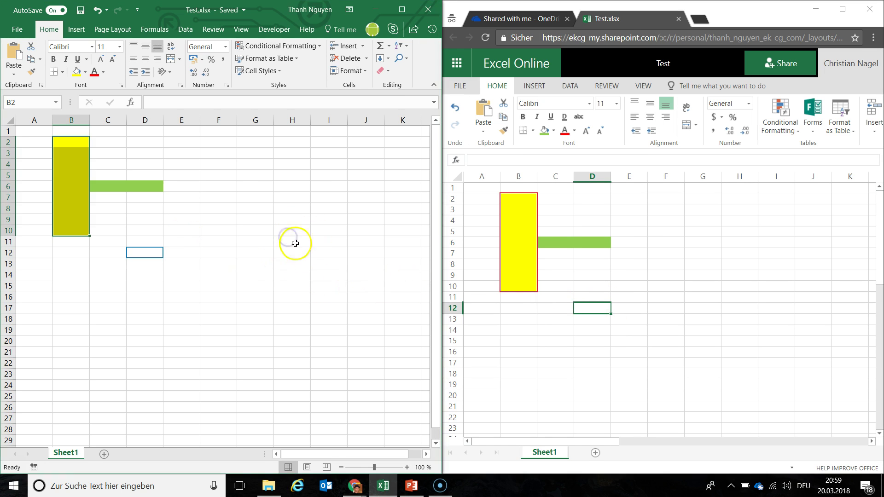
click(263, 251)
click(253, 273)
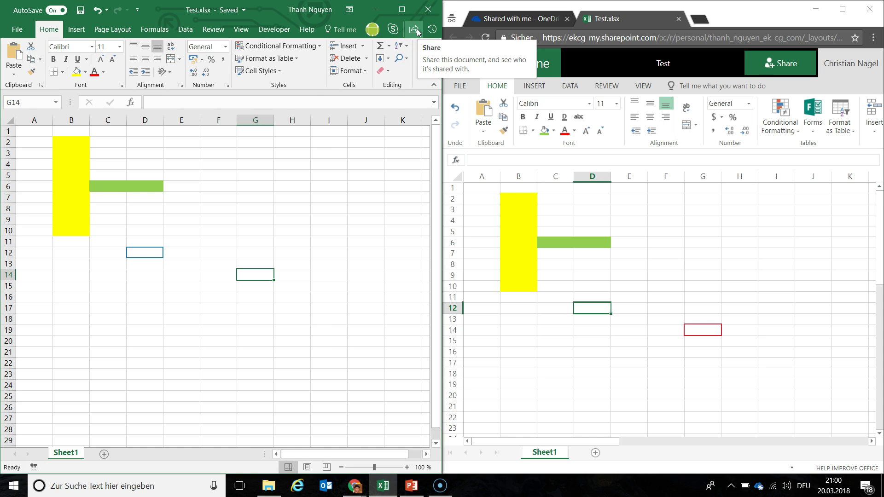
click(417, 31)
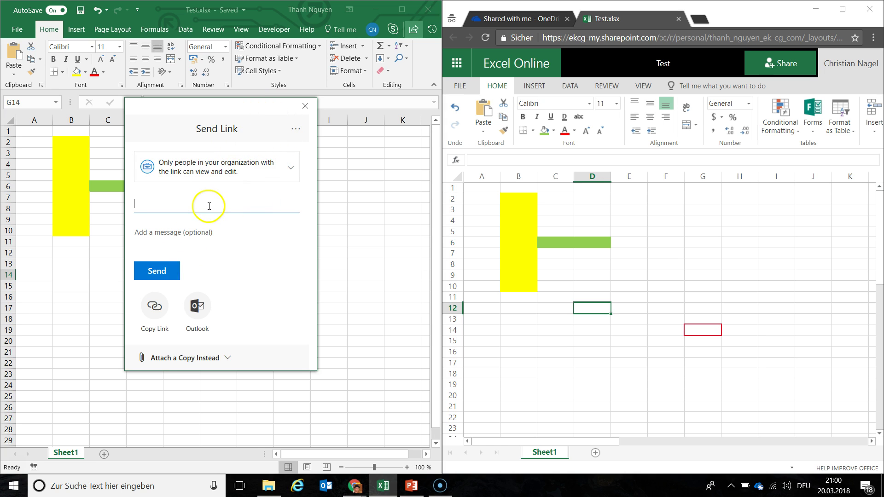
text(nagel)
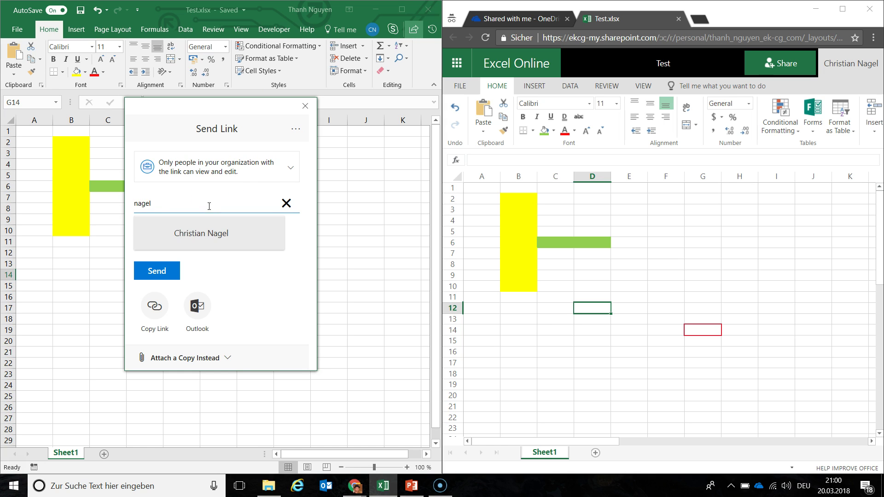
click(215, 236)
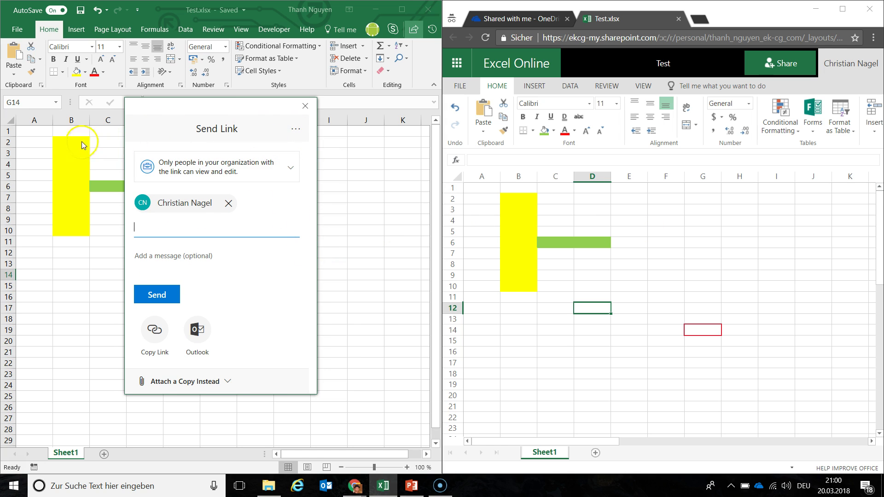
click(305, 106)
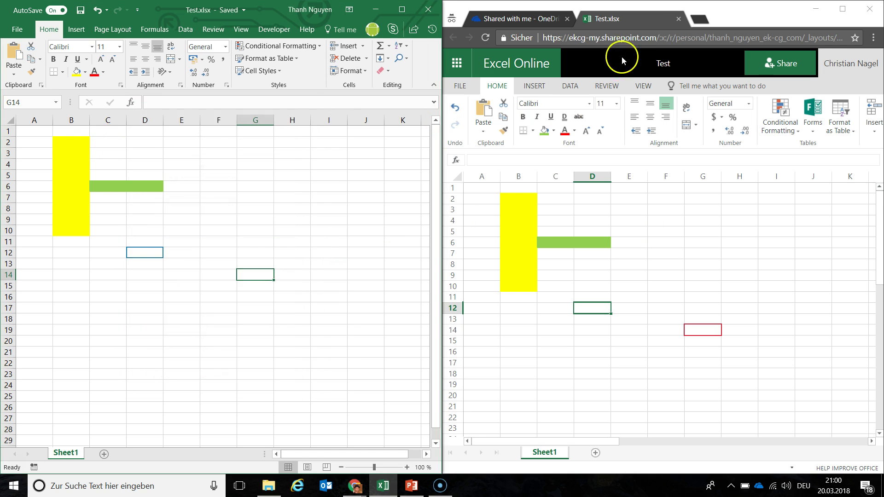
- Enter 'Hoc Excel Online' into cell C4 of the desktop workbook
click(626, 18)
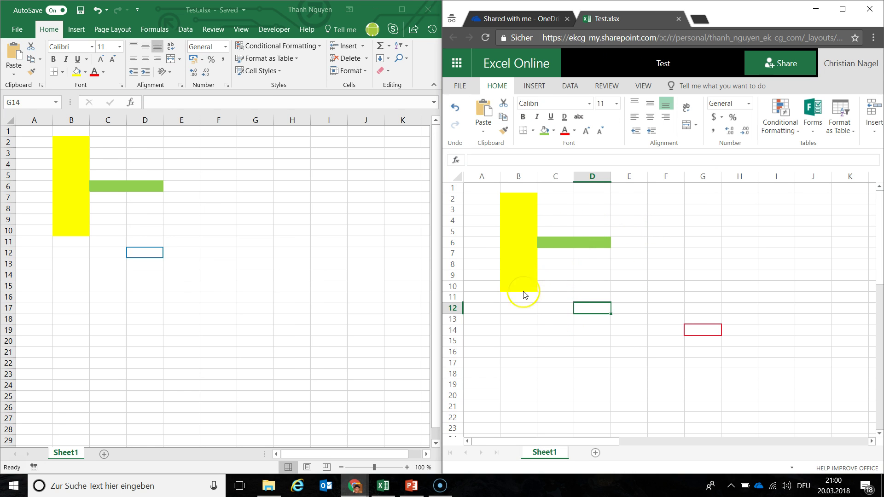
click(119, 166)
click(122, 165)
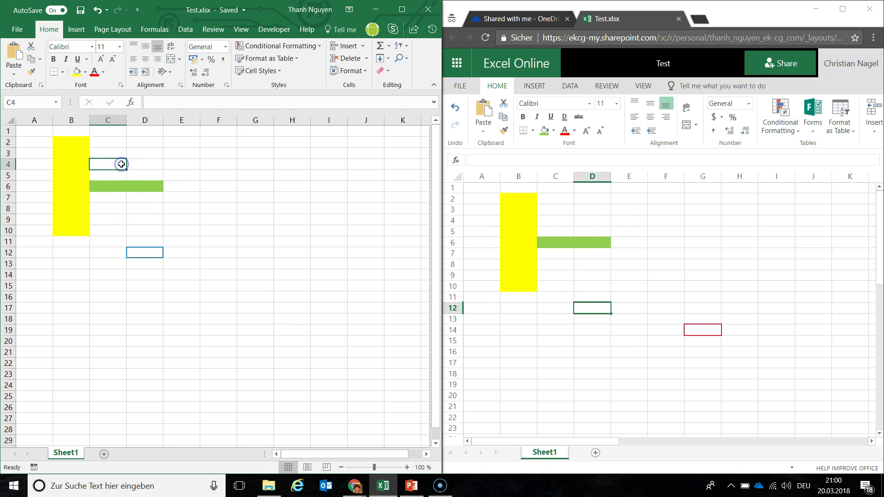
text(Hoc Excel Online)
key(Return)
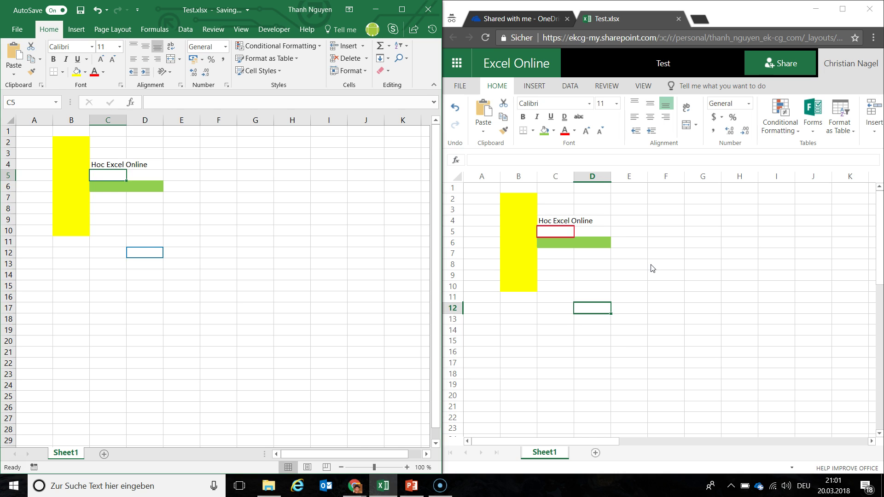
drag(222, 187, 214, 340)
drag(106, 275, 313, 275)
drag(218, 208, 230, 373)
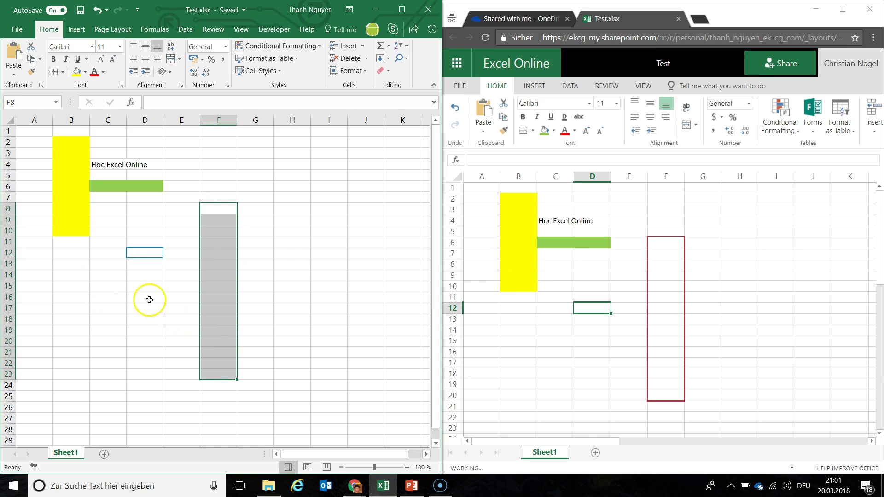
drag(111, 283, 329, 286)
drag(223, 232, 223, 343)
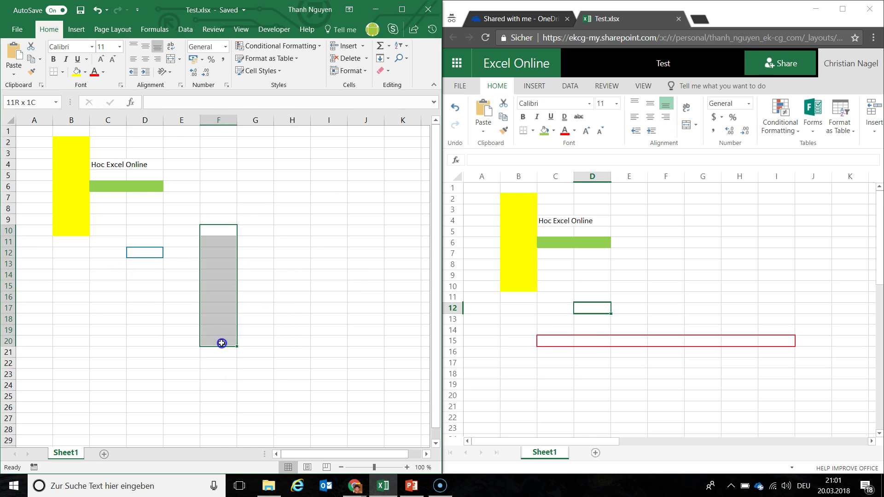
click(295, 257)
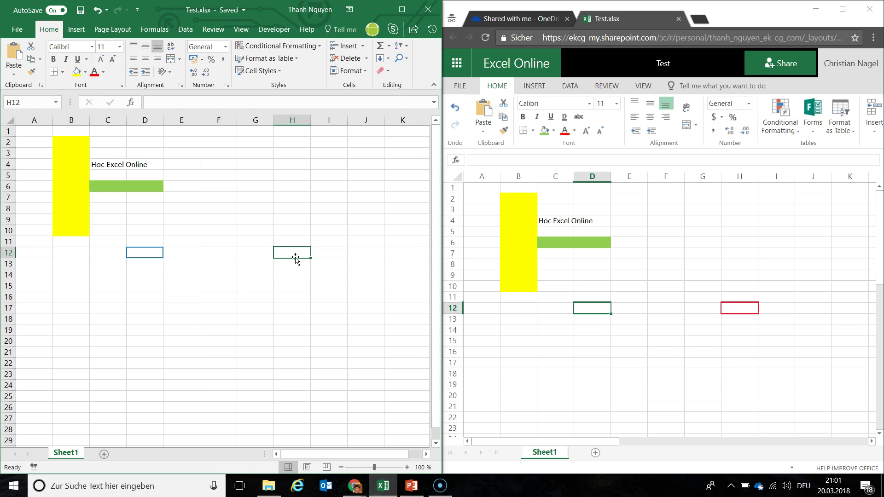
drag(221, 242, 221, 267)
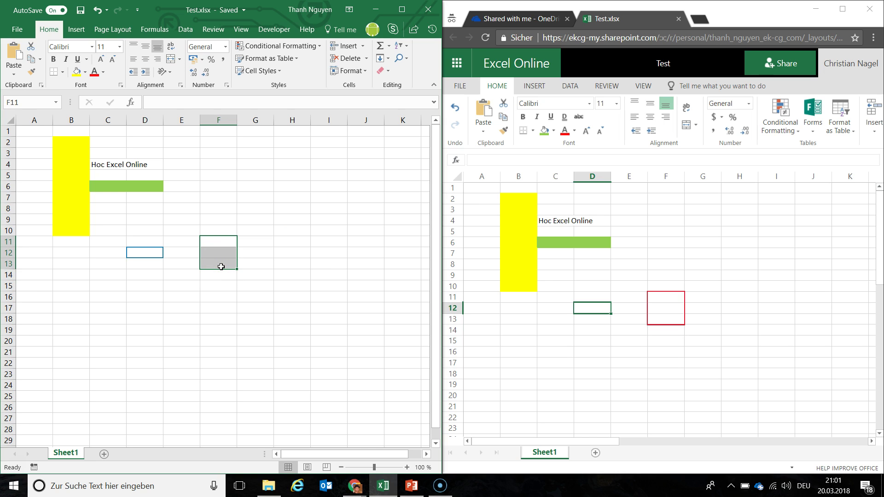
click(432, 31)
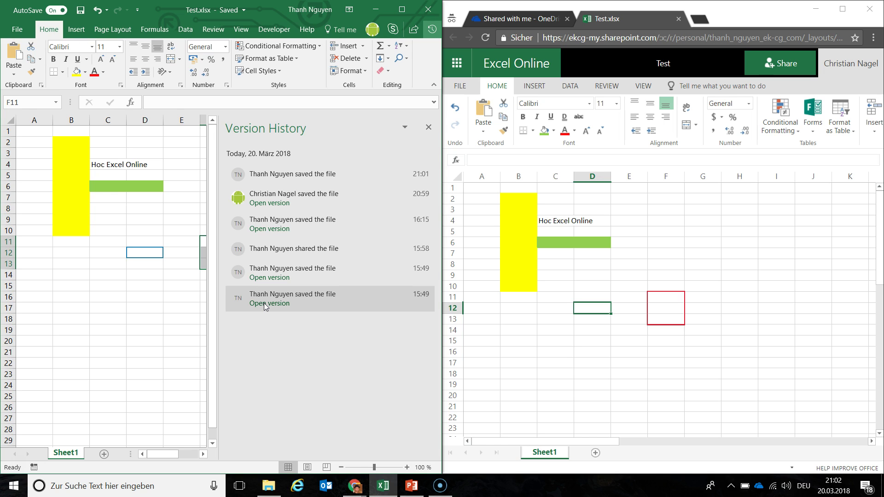
click(267, 148)
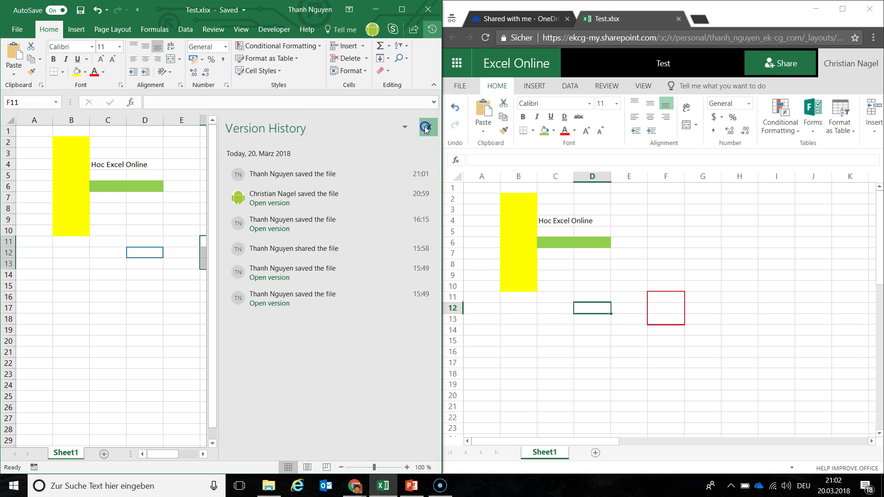
click(428, 127)
click(347, 220)
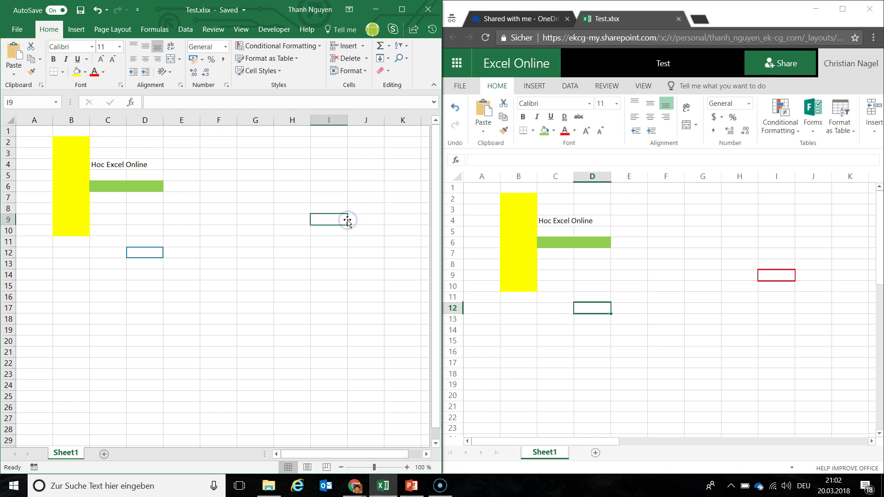
drag(74, 142, 156, 235)
click(228, 289)
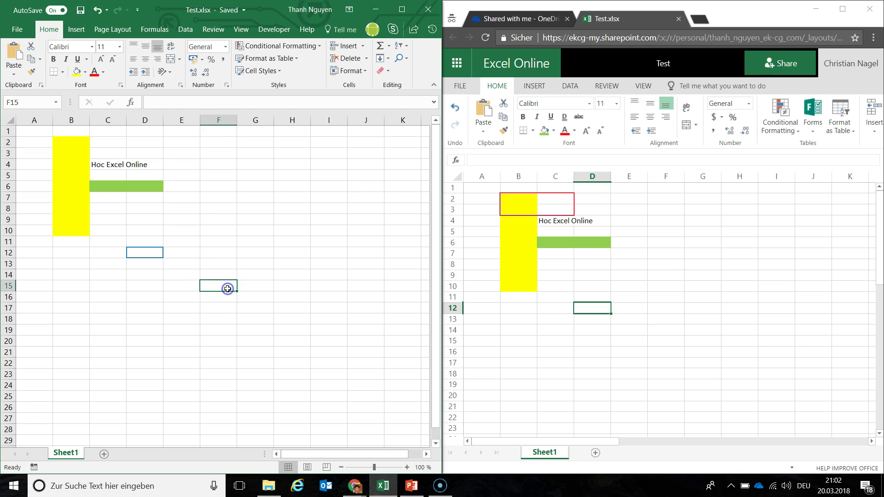